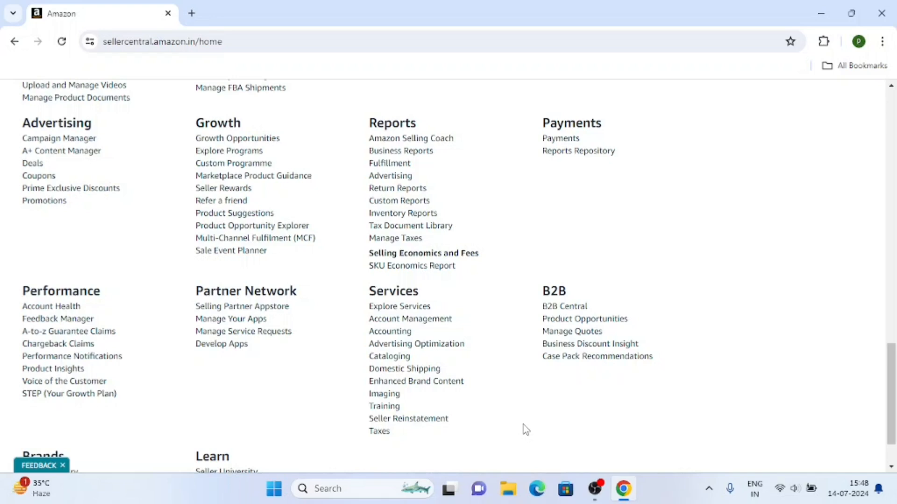
Open the Brand Registry page from the Seller Central footer links and start registering a brand.
scroll(402, 398, up, 1)
scroll(310, 360, up, 5)
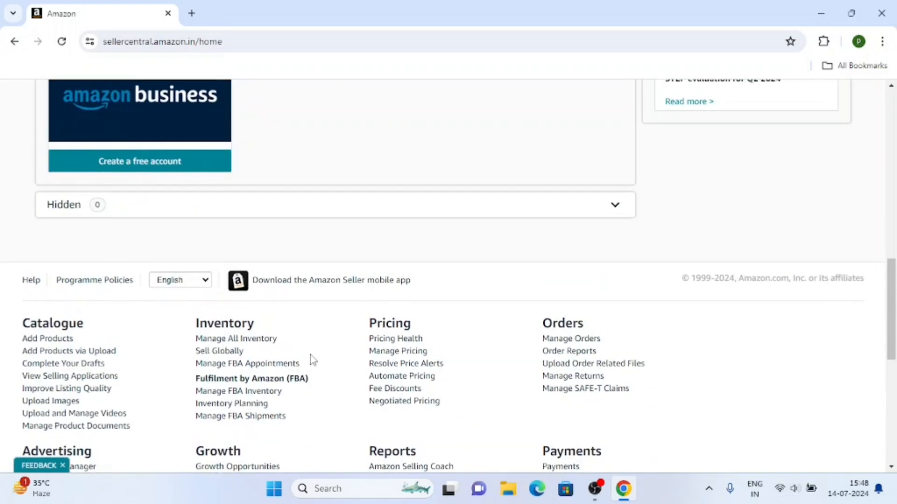
scroll(284, 330, down, 8)
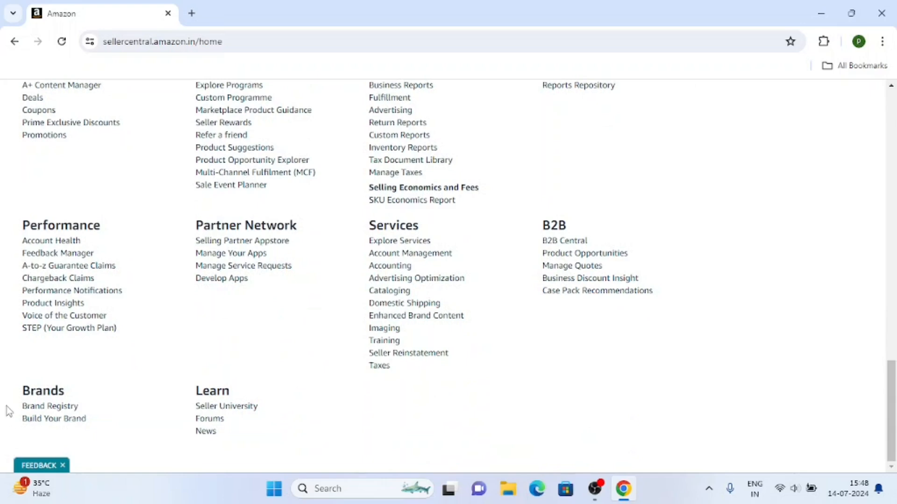
click(52, 406)
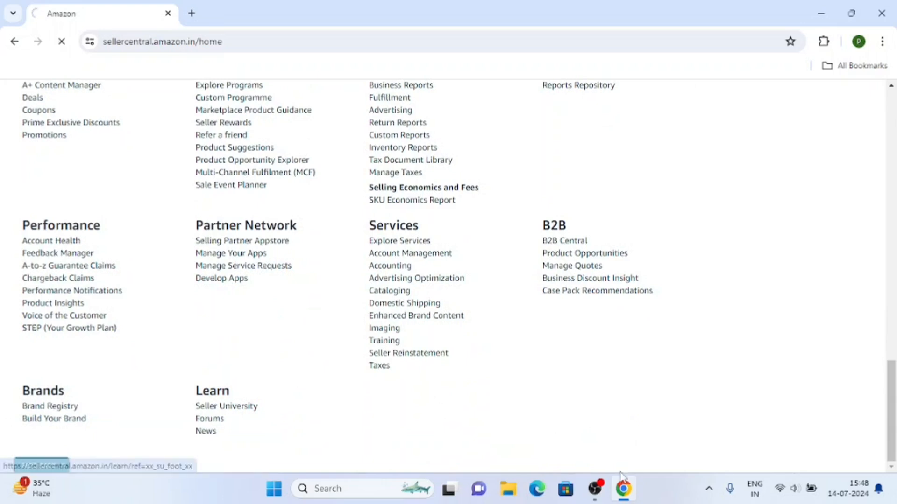
scroll(270, 314, down, 5)
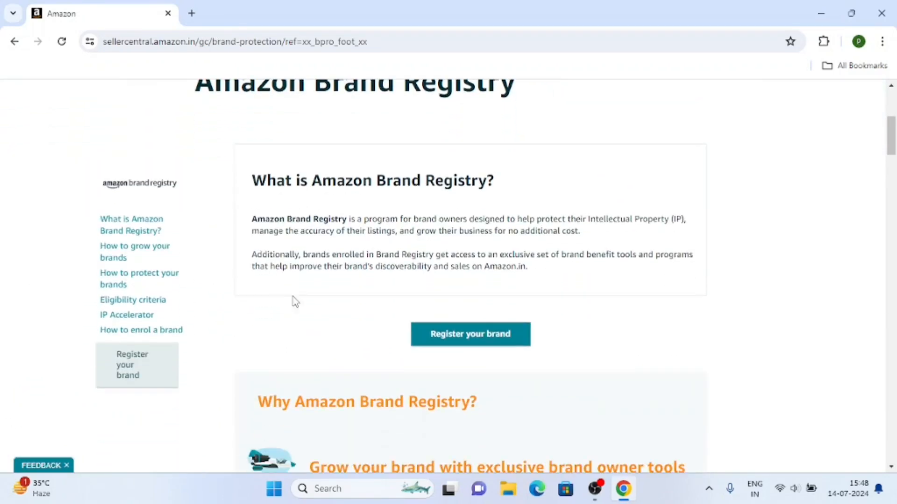
click(478, 337)
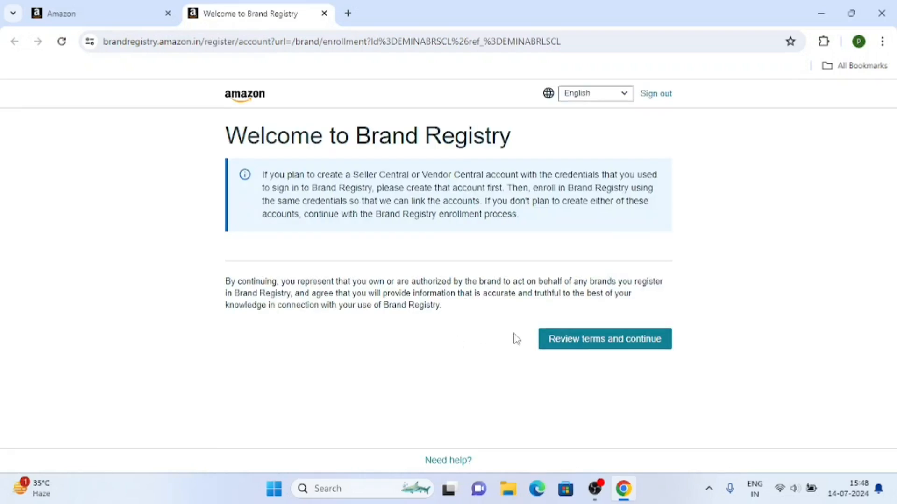
Review the Brand Registry Terms of Use, including the three listed conditions, and accept them.
click(588, 344)
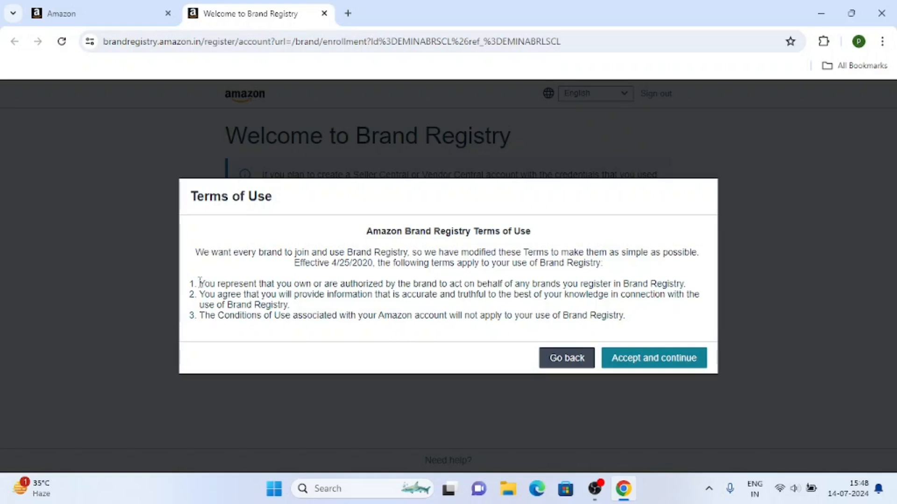
drag(200, 282, 505, 337)
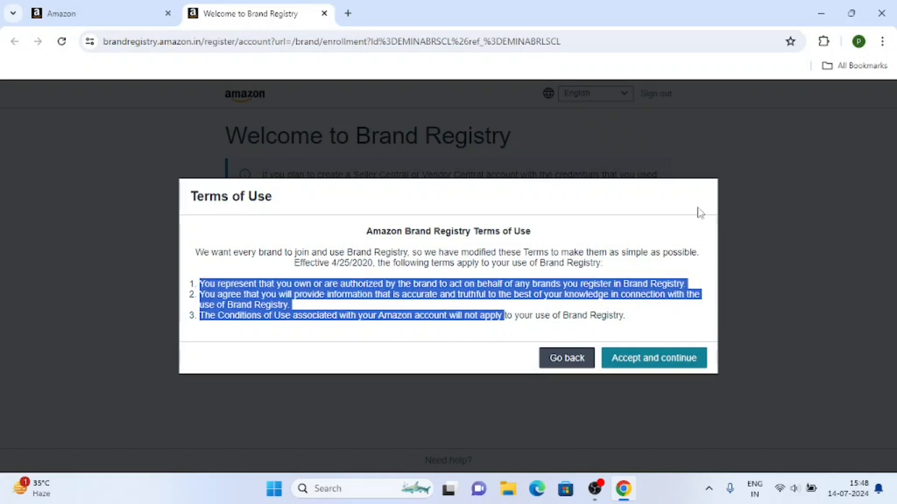
click(602, 231)
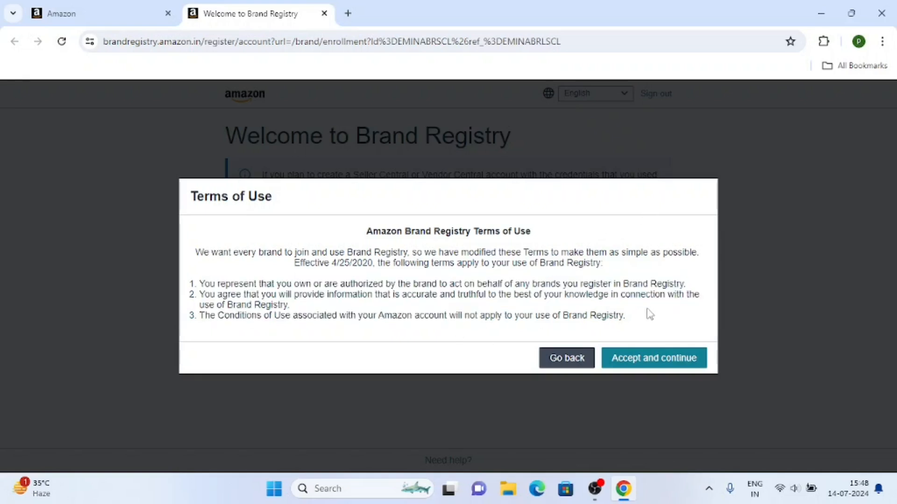
click(638, 364)
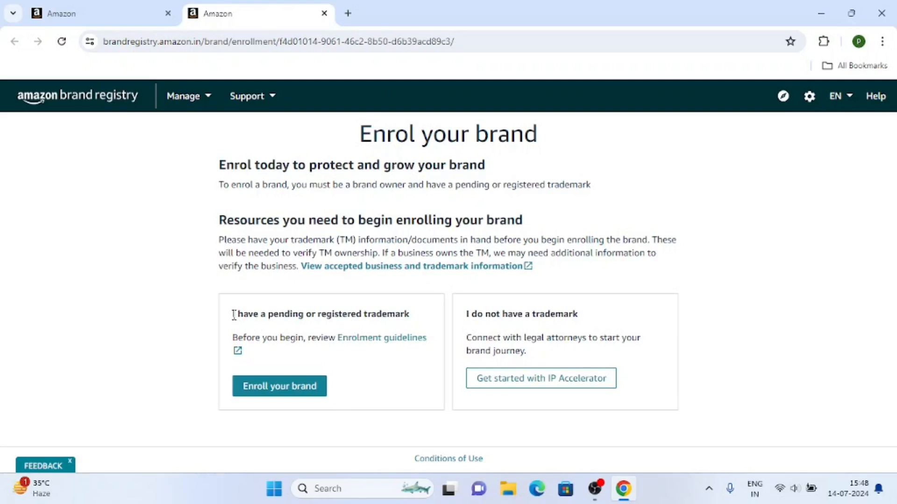
Compare the two trademark options and start enrolling the brand as one with a pending or registered trademark.
drag(234, 314, 421, 324)
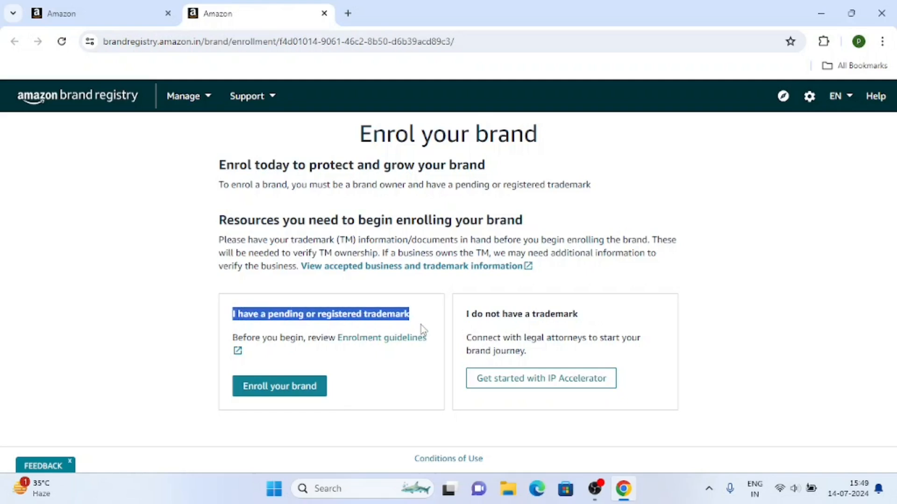
click(173, 316)
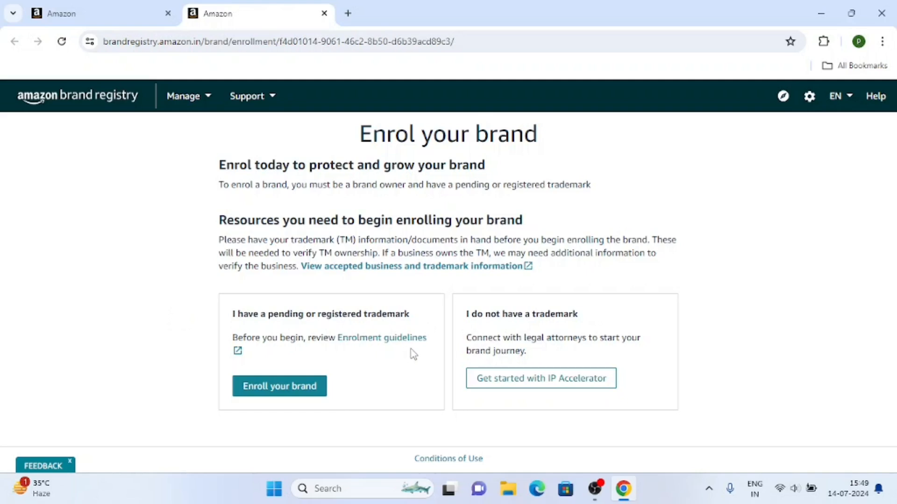
drag(465, 318, 634, 322)
click(634, 321)
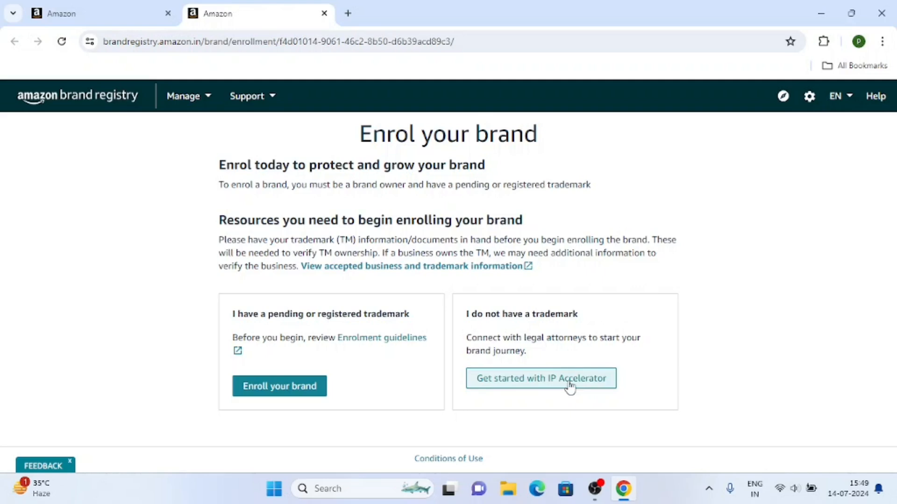
drag(524, 338, 588, 337)
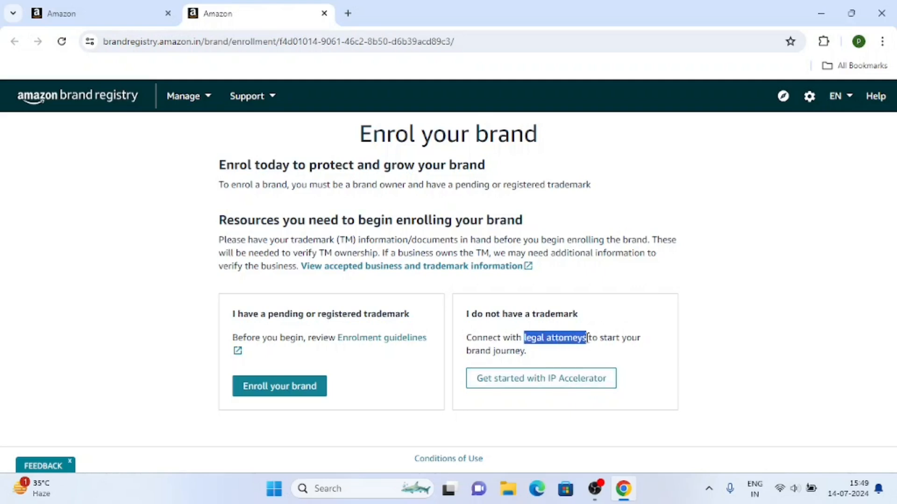
click(615, 320)
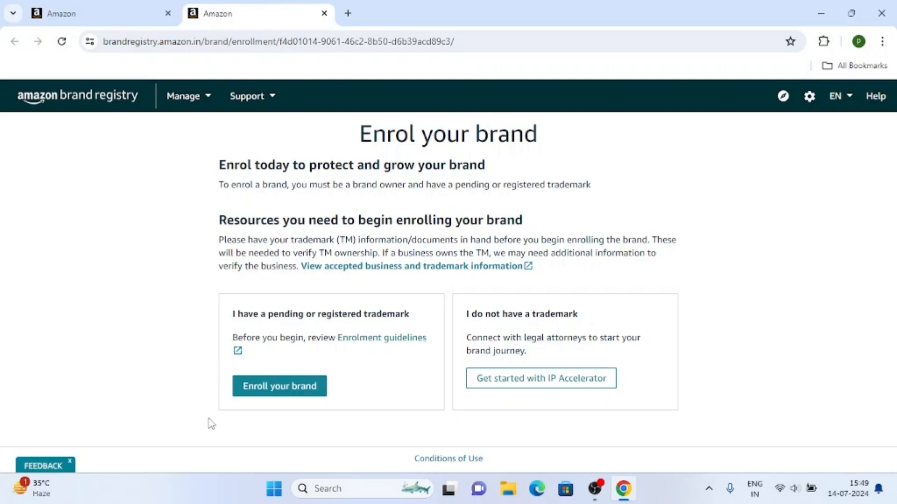
click(286, 385)
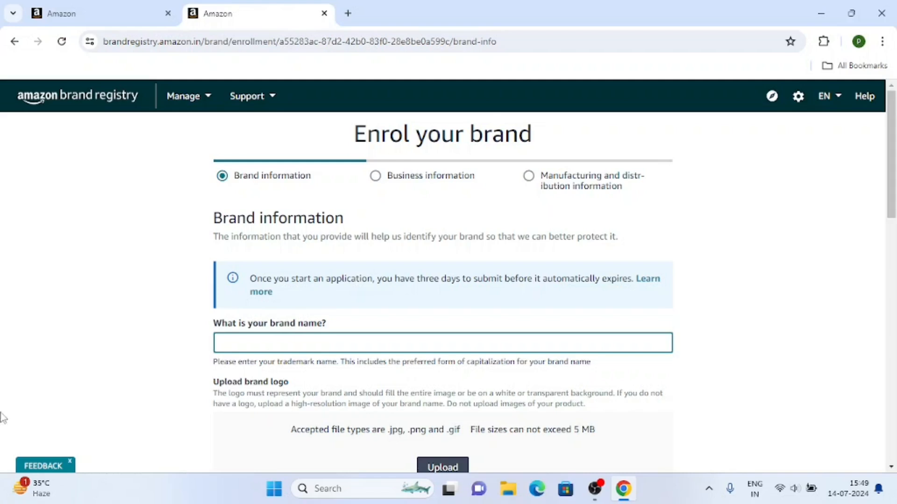
Examine the brand name field and the file type and size requirements for the brand logo.
scroll(119, 312, down, 1)
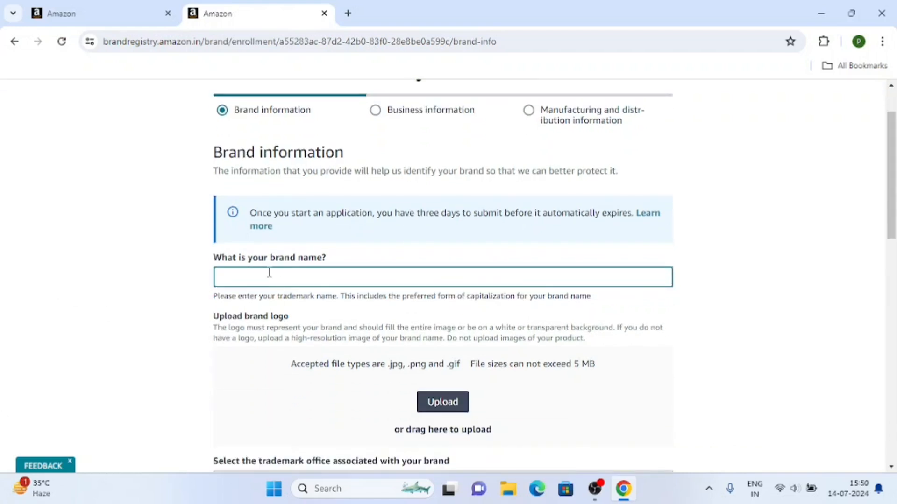
scroll(217, 271, down, 1)
scroll(217, 271, down, 1)
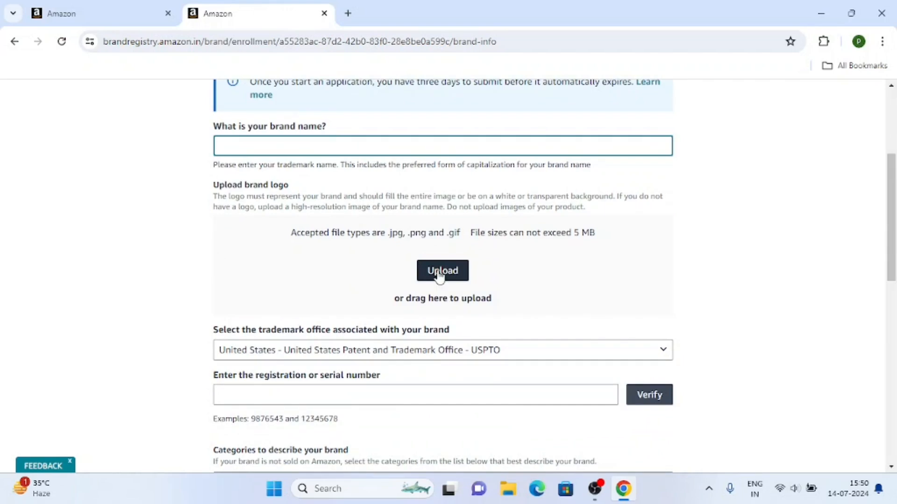
drag(471, 232, 615, 248)
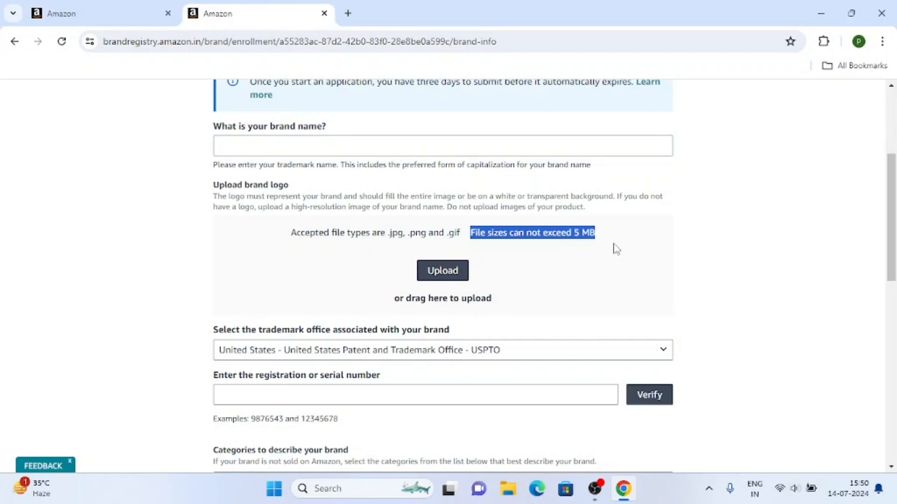
click(83, 288)
scroll(83, 288, down, 1)
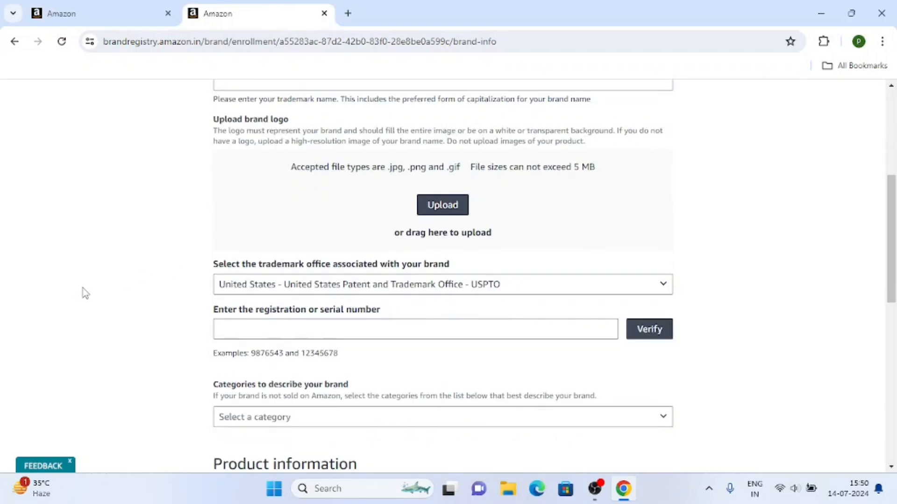
Set the trademark office to India - Trademark Registry - TMR and activate the trademark registration number field.
click(438, 285)
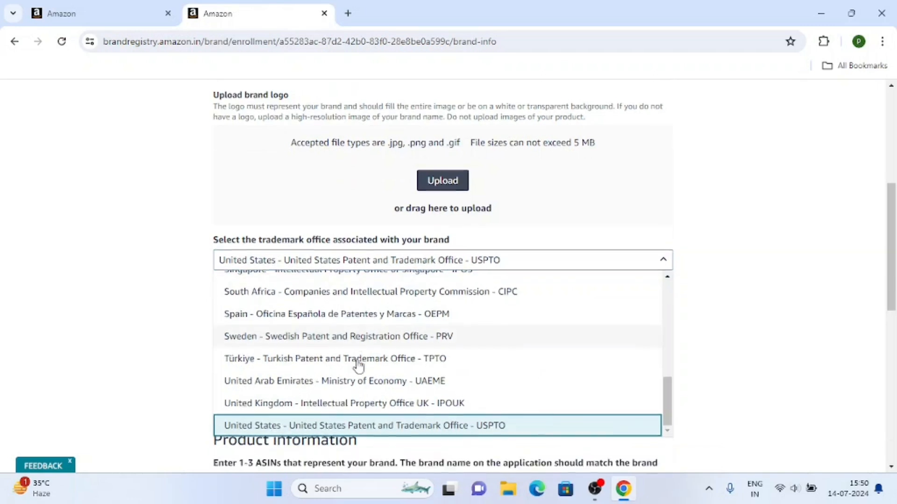
scroll(357, 366, down, 4)
scroll(451, 283, up, 4)
scroll(434, 292, up, 8)
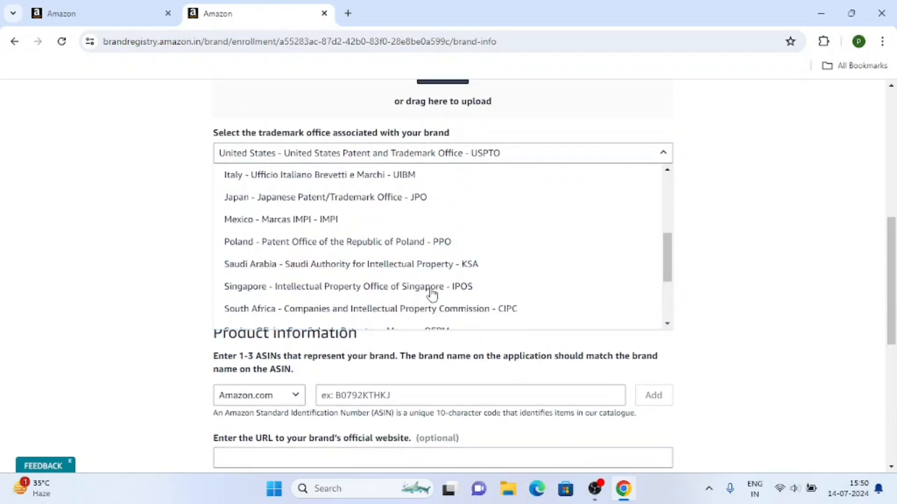
scroll(344, 247, up, 5)
scroll(344, 248, up, 2)
scroll(392, 311, down, 4)
scroll(414, 340, down, 2)
scroll(384, 384, up, 2)
scroll(384, 384, down, 3)
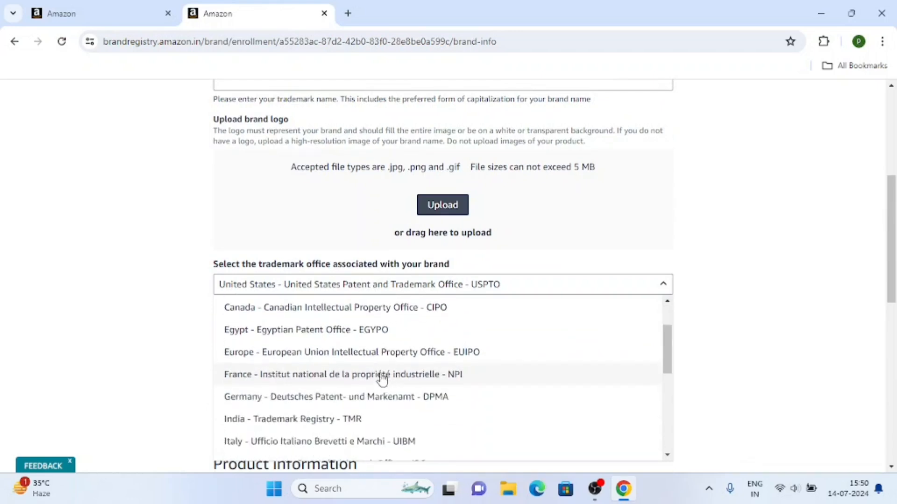
click(255, 357)
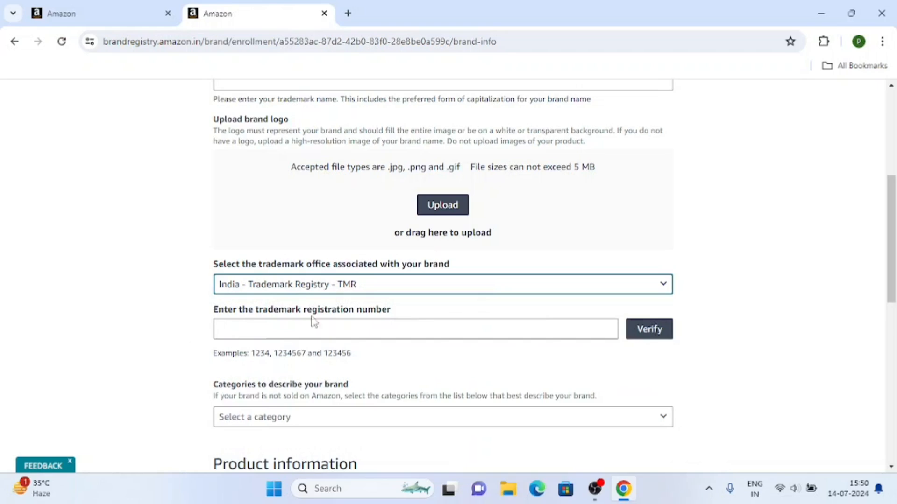
click(324, 329)
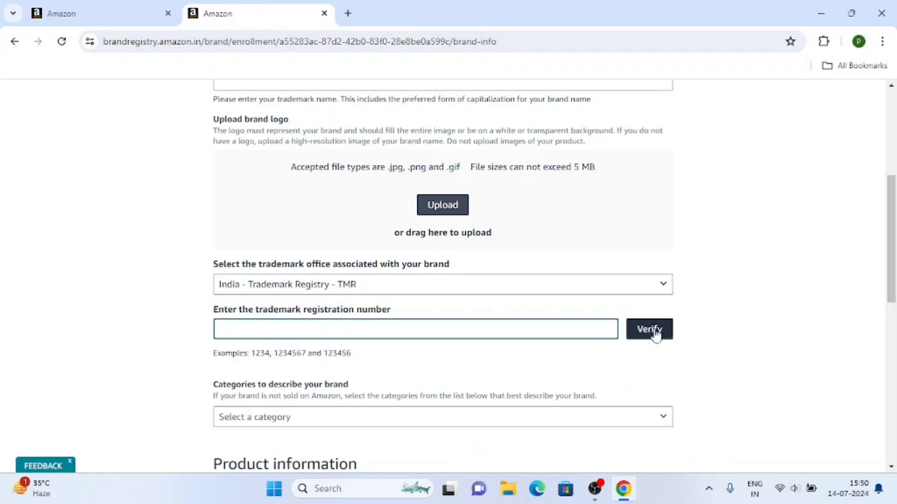
Select Beauty, Camera & Photo, and Computers & Accessories as the categories that describe the brand.
scroll(330, 350, down, 3)
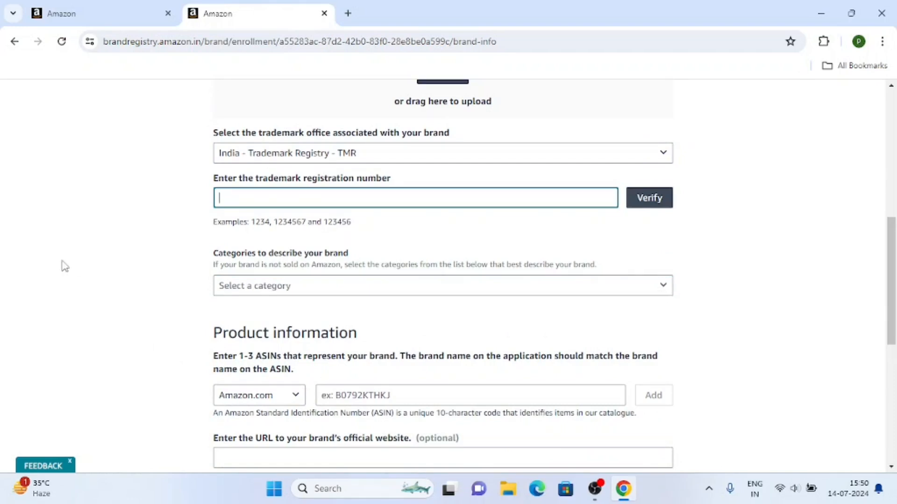
click(357, 287)
scroll(318, 327, down, 1)
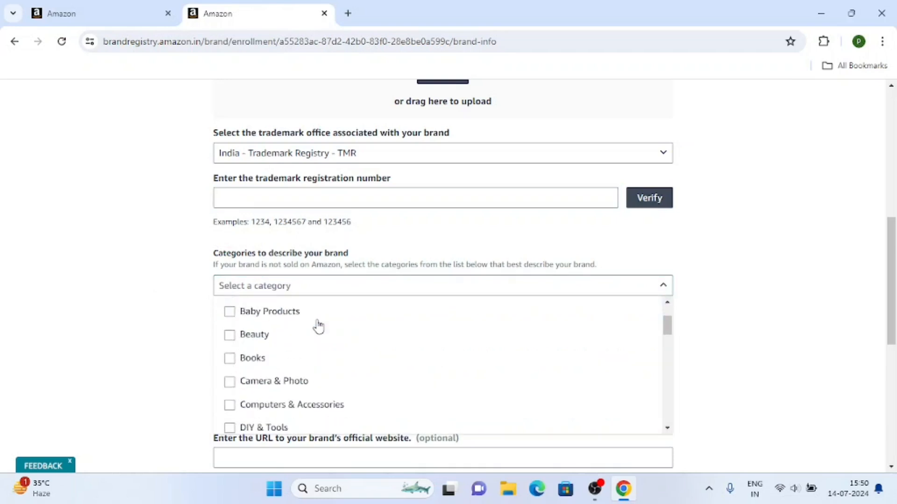
click(230, 335)
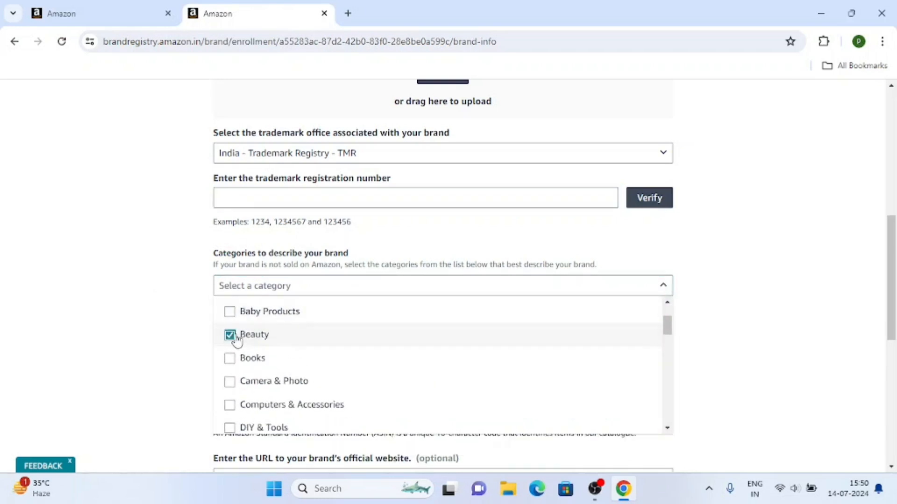
scroll(234, 338, down, 1)
click(231, 318)
click(230, 340)
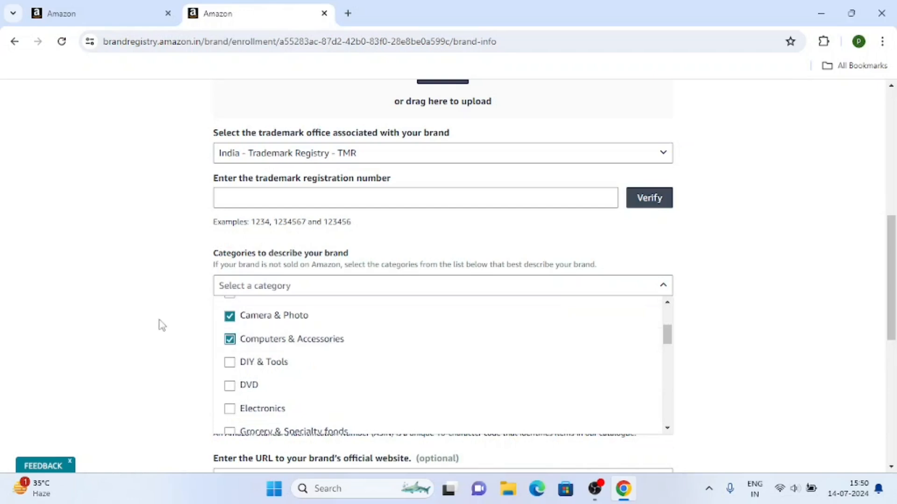
click(147, 320)
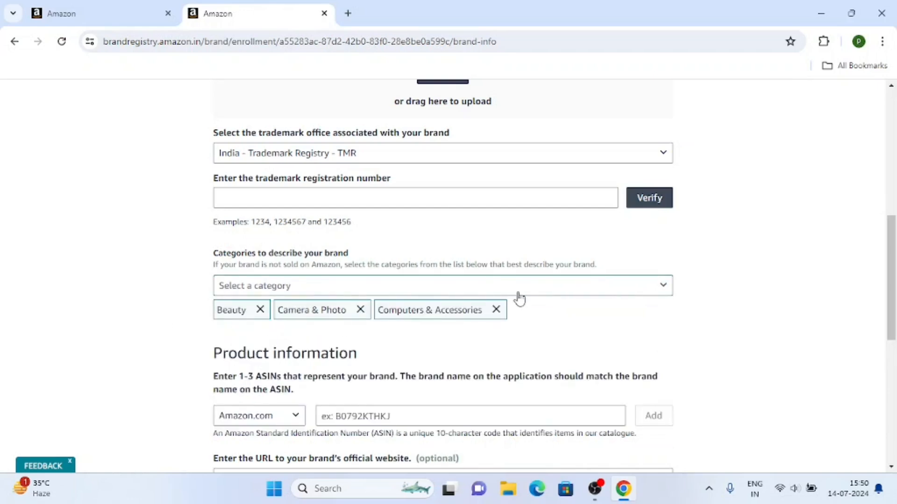
Set the marketplace for the brand's ASINs to Amazon.in in the product information section.
scroll(499, 301, down, 1)
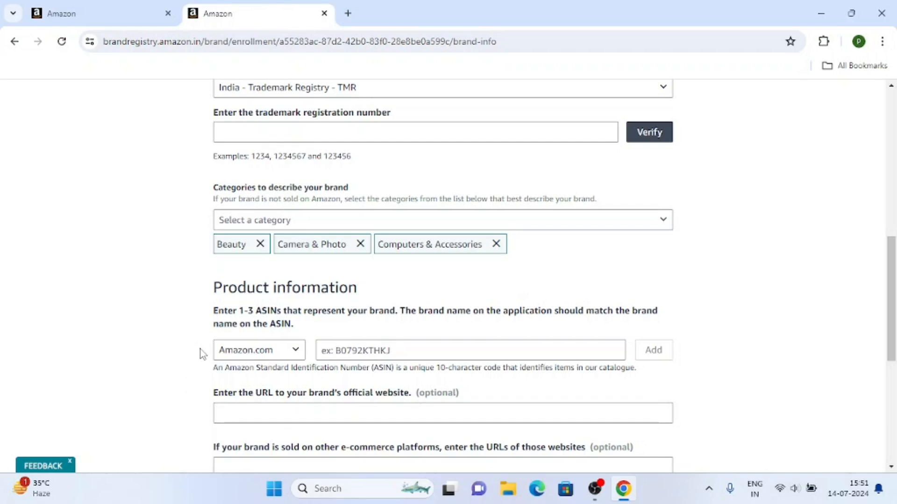
click(257, 352)
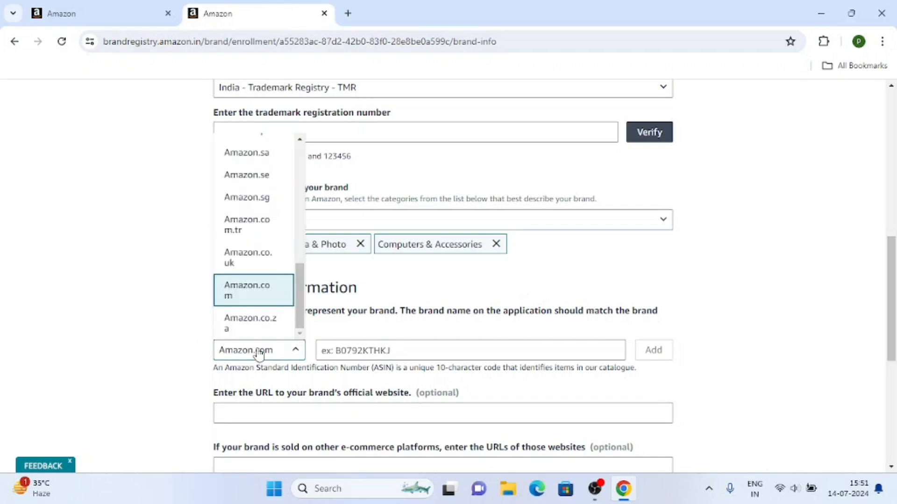
scroll(250, 280, down, 2)
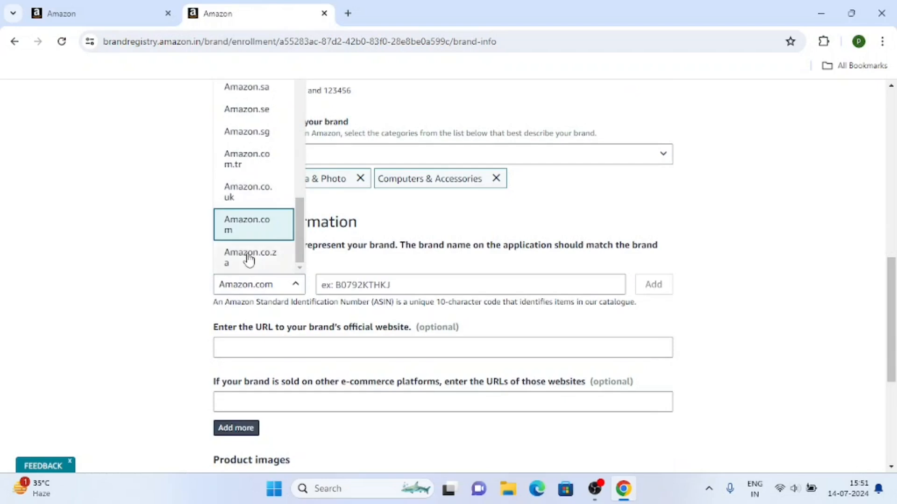
scroll(249, 260, up, 3)
scroll(249, 260, up, 3)
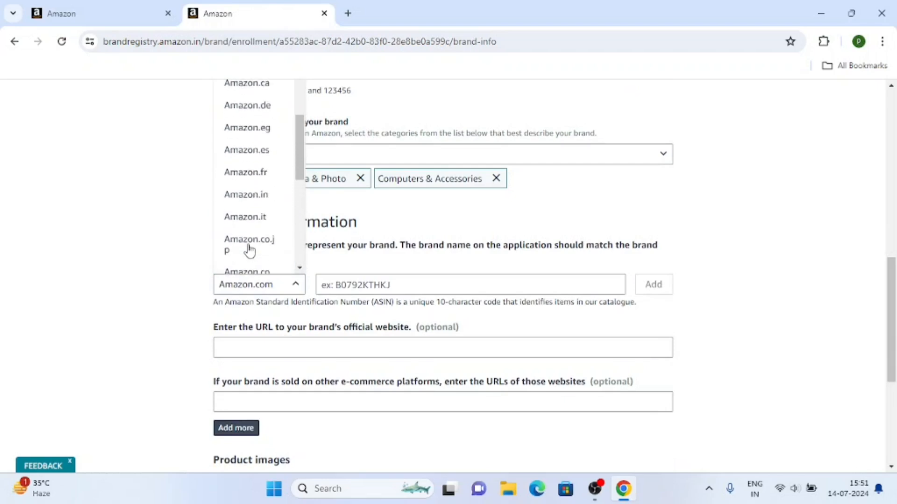
click(250, 194)
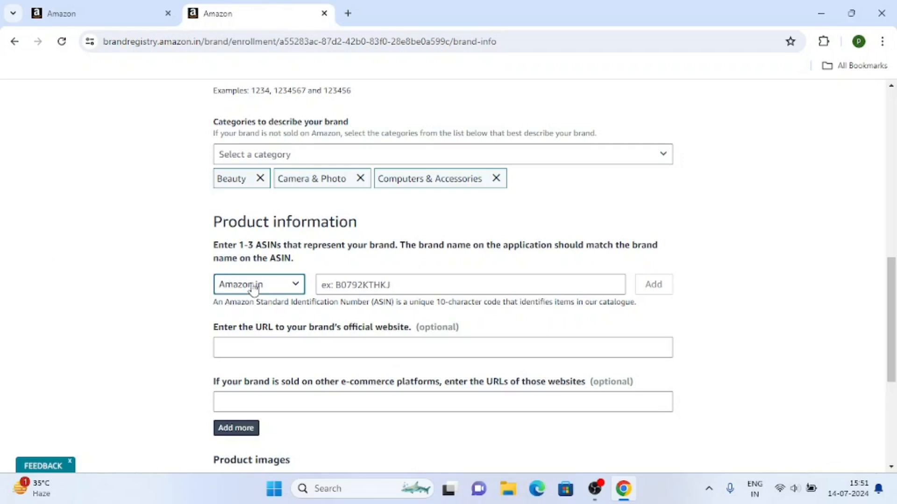
scroll(255, 287, up, 1)
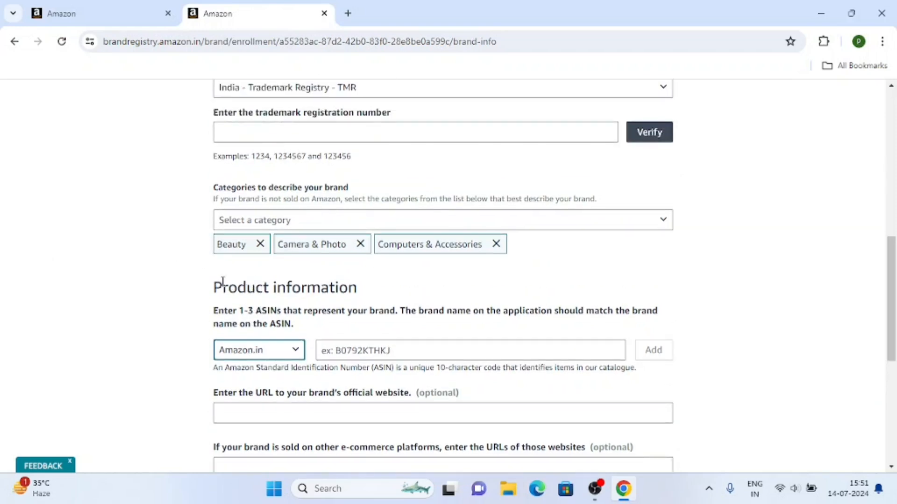
Examine the ASIN entry, the optional official website and e-commerce URL fields, and the product image upload requirements.
scroll(224, 280, up, 2)
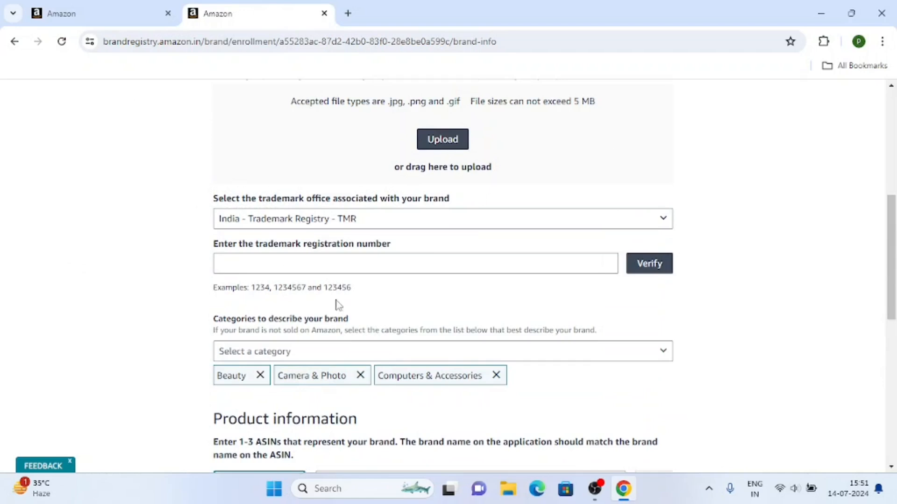
scroll(364, 306, down, 3)
scroll(280, 266, down, 1)
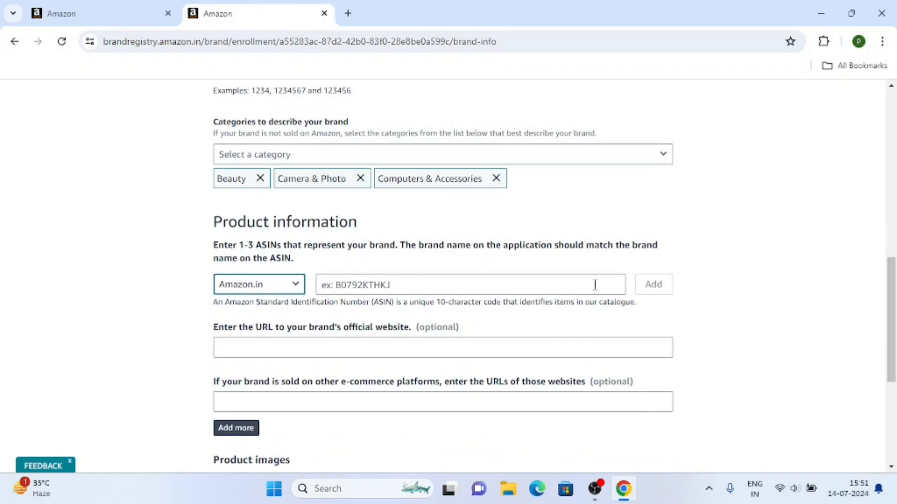
scroll(257, 352, down, 3)
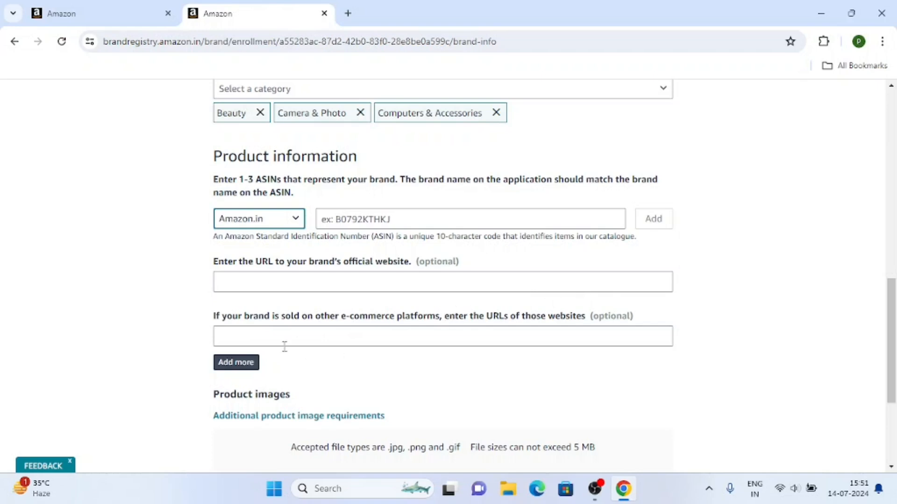
scroll(284, 345, down, 3)
scroll(200, 360, down, 1)
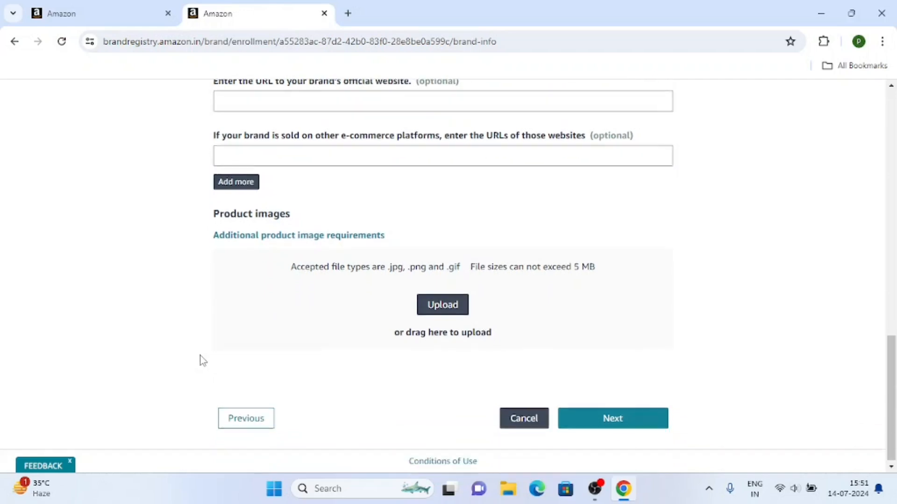
Review the whole brand information form, from the three enrolment stages and brand name down to the product images section.
scroll(441, 338, up, 15)
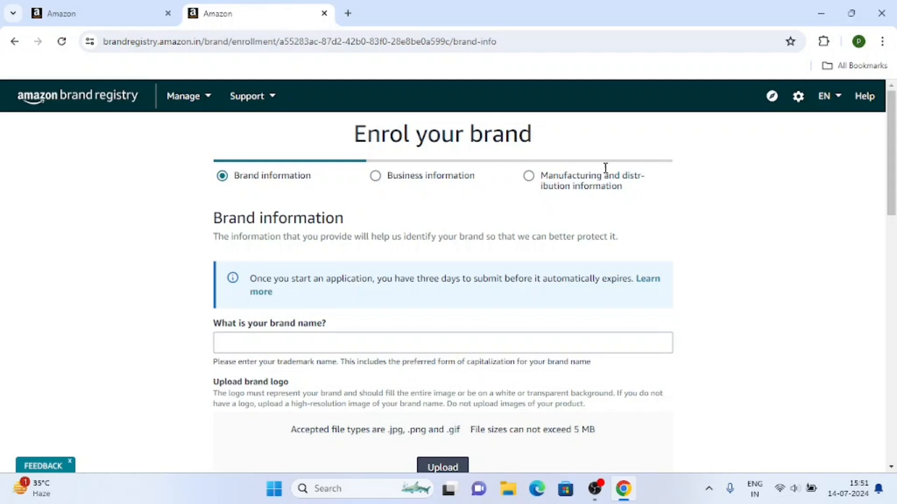
scroll(278, 260, down, 15)
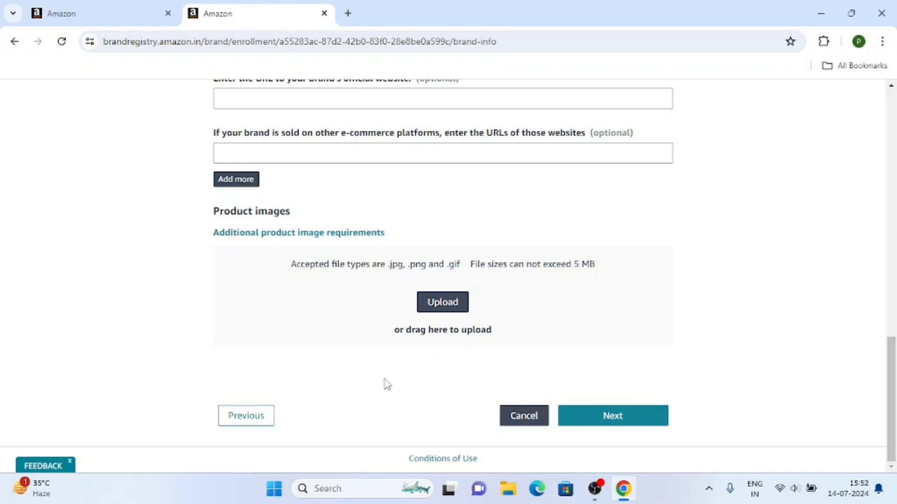
scroll(387, 384, up, 15)
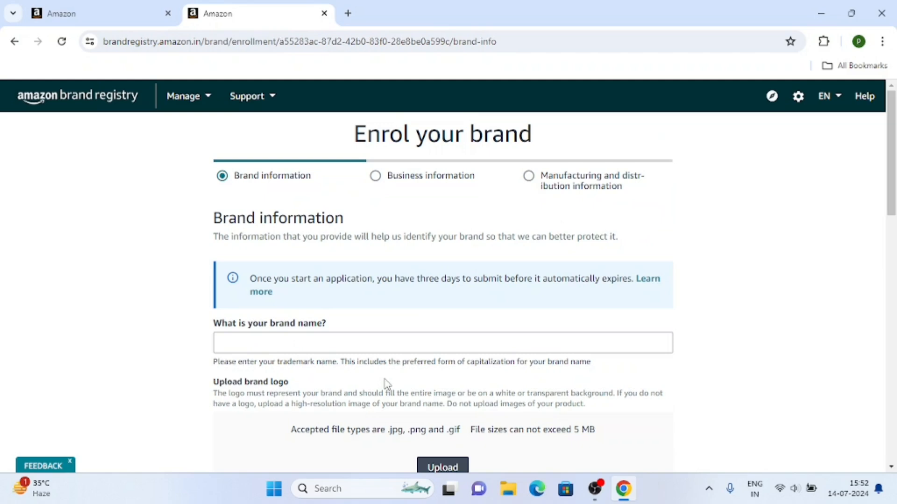
scroll(295, 211, down, 15)
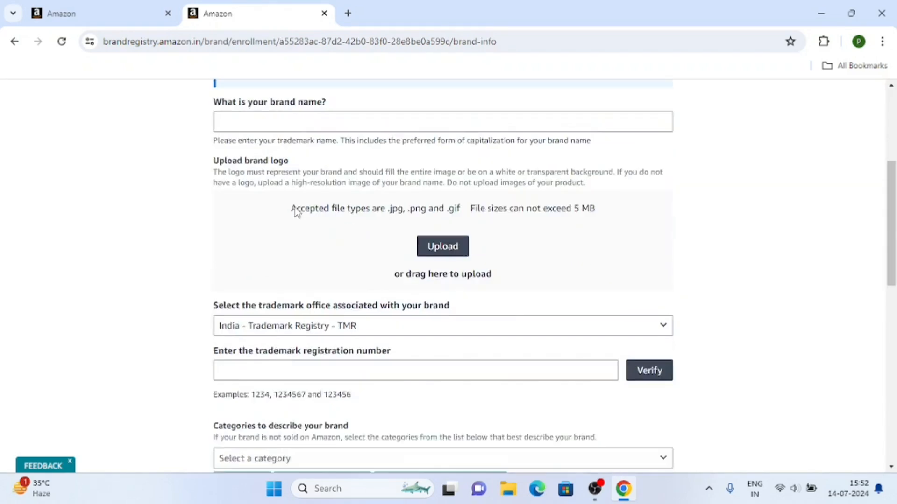
scroll(324, 290, up, 13)
scroll(327, 274, up, 2)
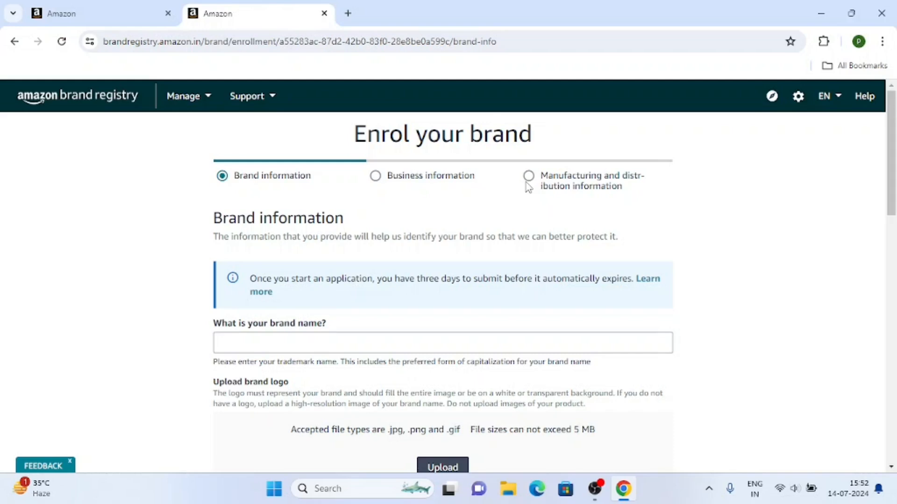
scroll(512, 200, down, 10)
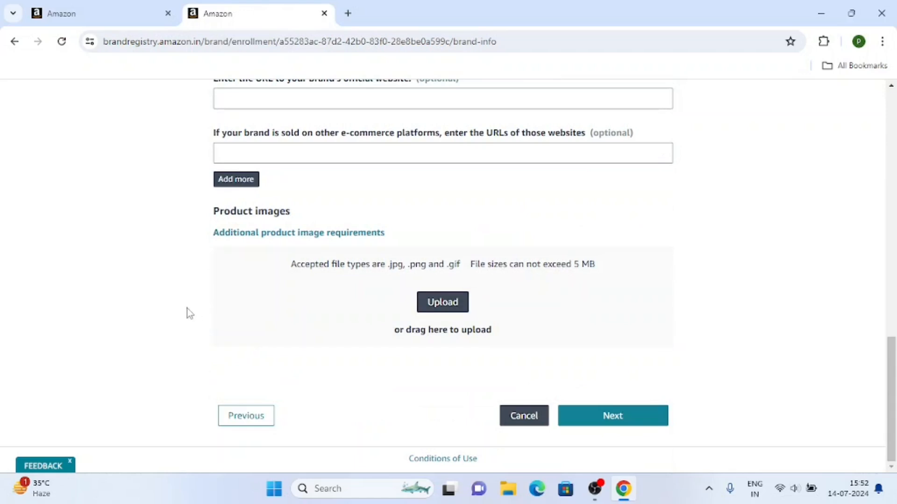
scroll(188, 313, up, 4)
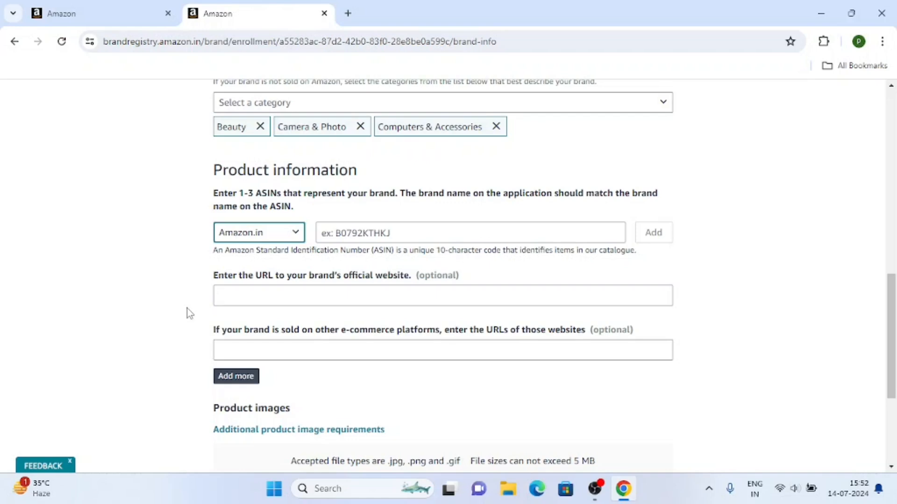
click(596, 489)
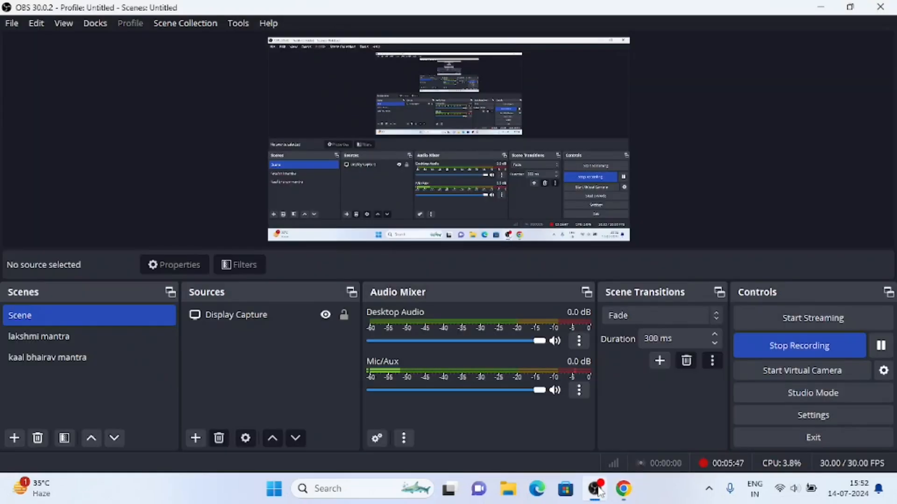